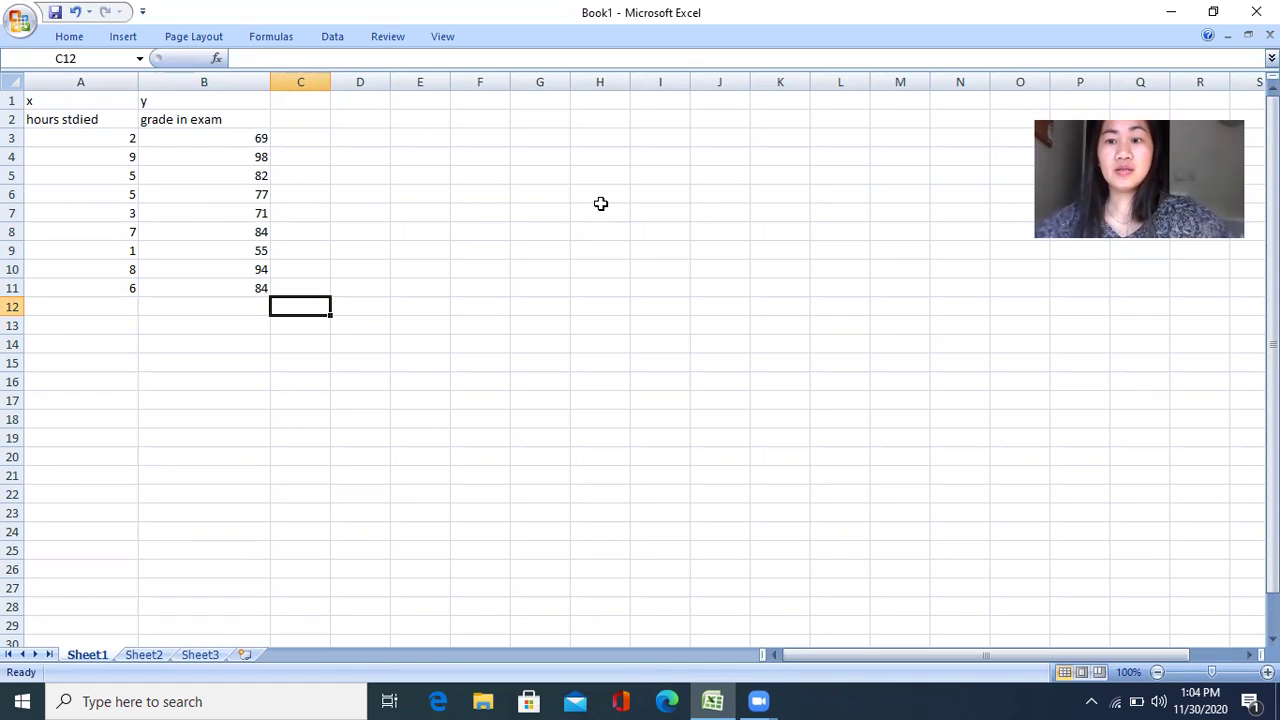
Insert a blank scatter chart on the sheet and move it up beside the hours and grades data.
left_click(123, 37)
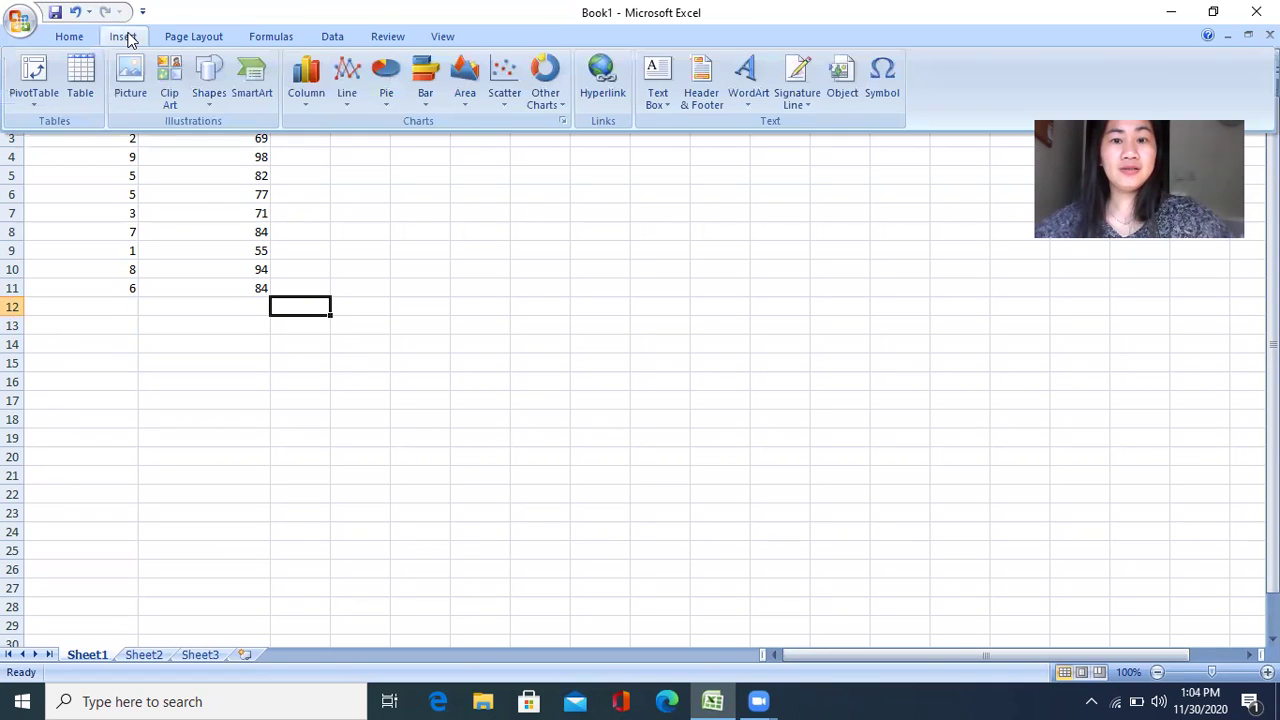
left_click(510, 80)
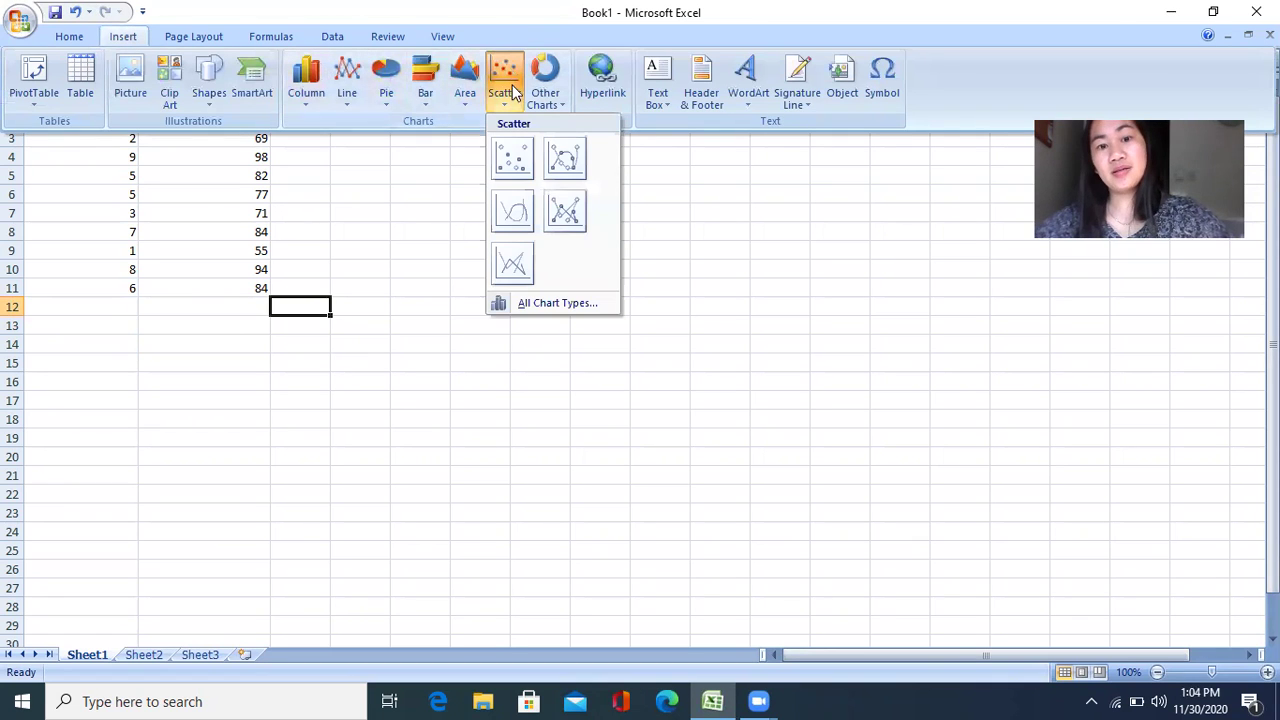
left_click(514, 155)
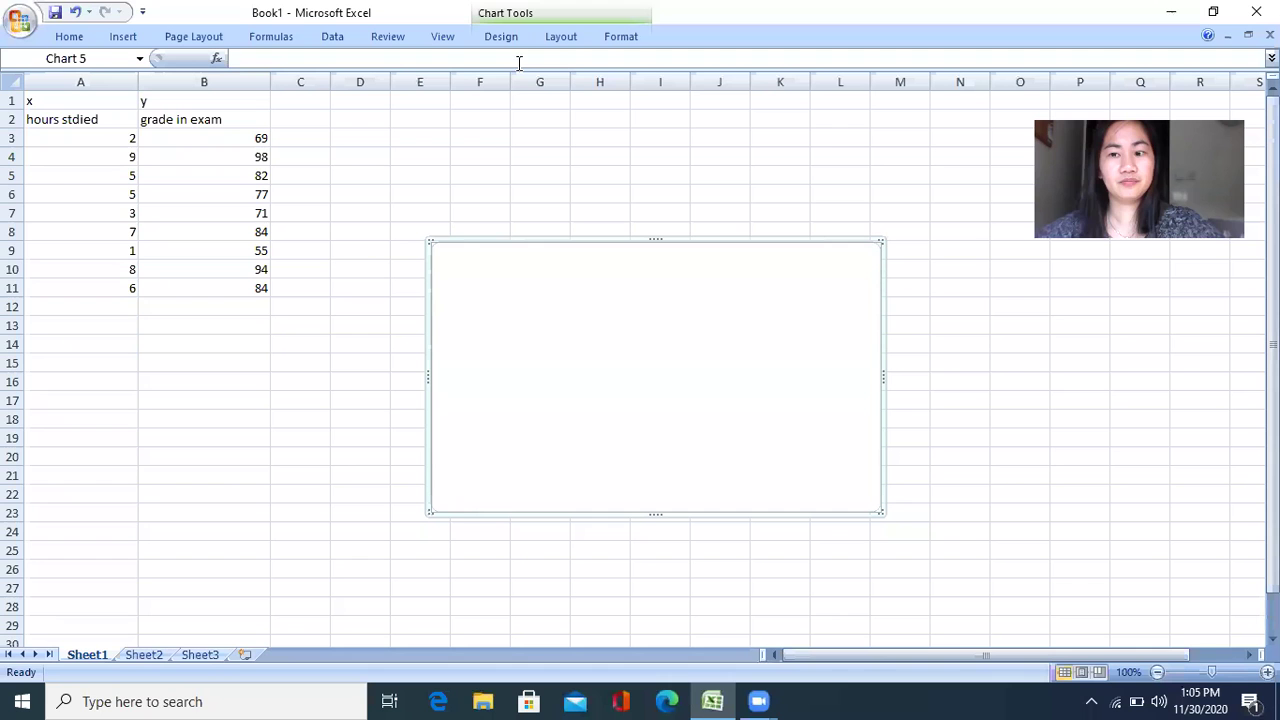
left_click_drag(617, 282, 610, 200)
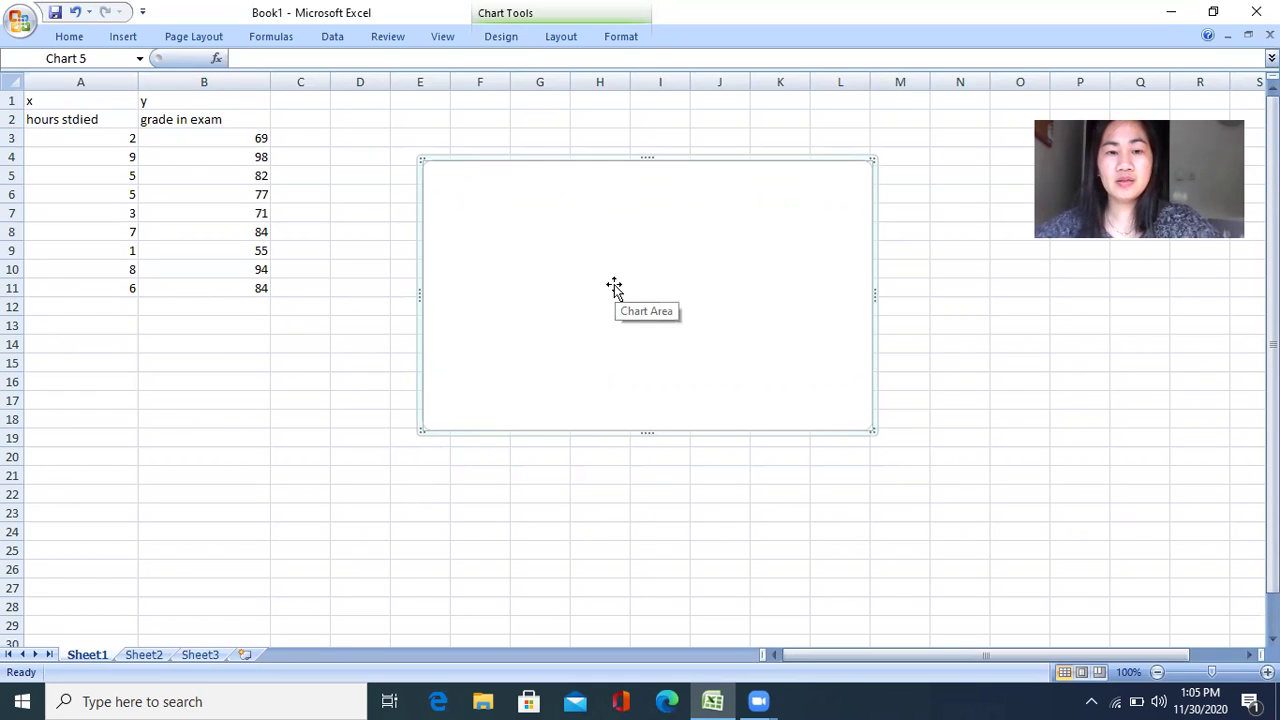
Add a data series to the chart with X values from A3:A11 and Y values from B3:B11.
left_click(501, 37)
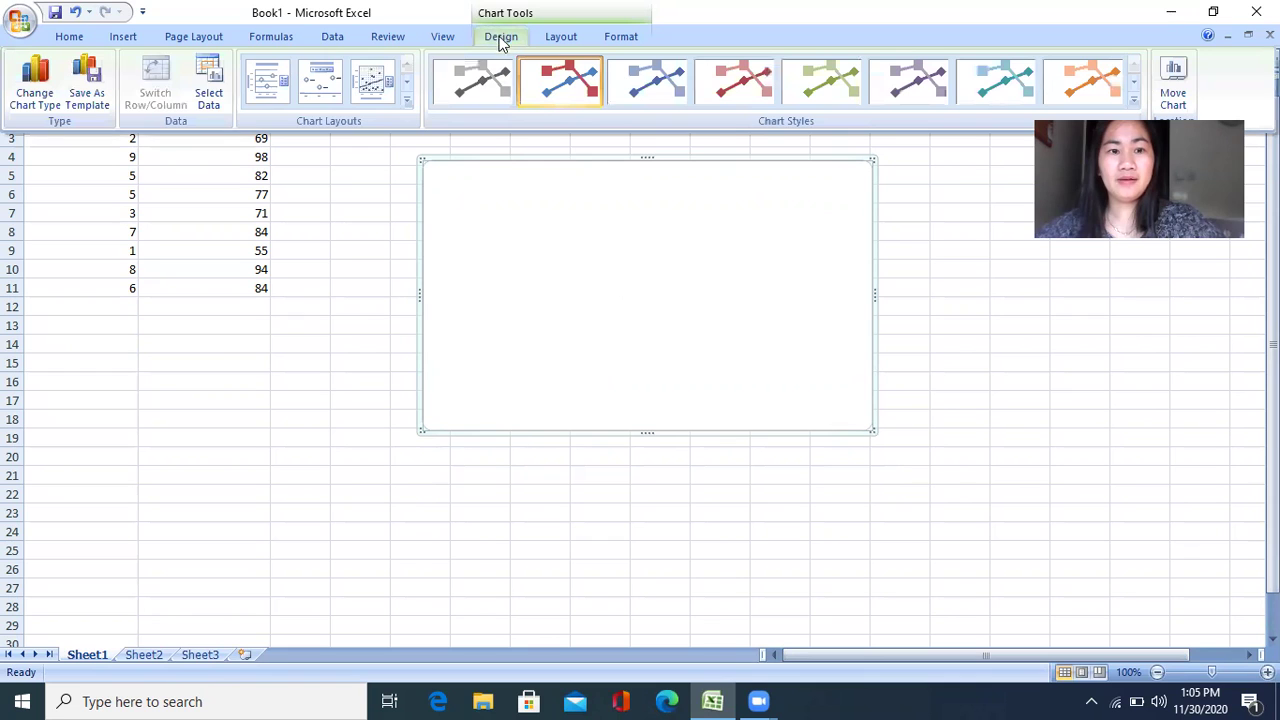
left_click(212, 95)
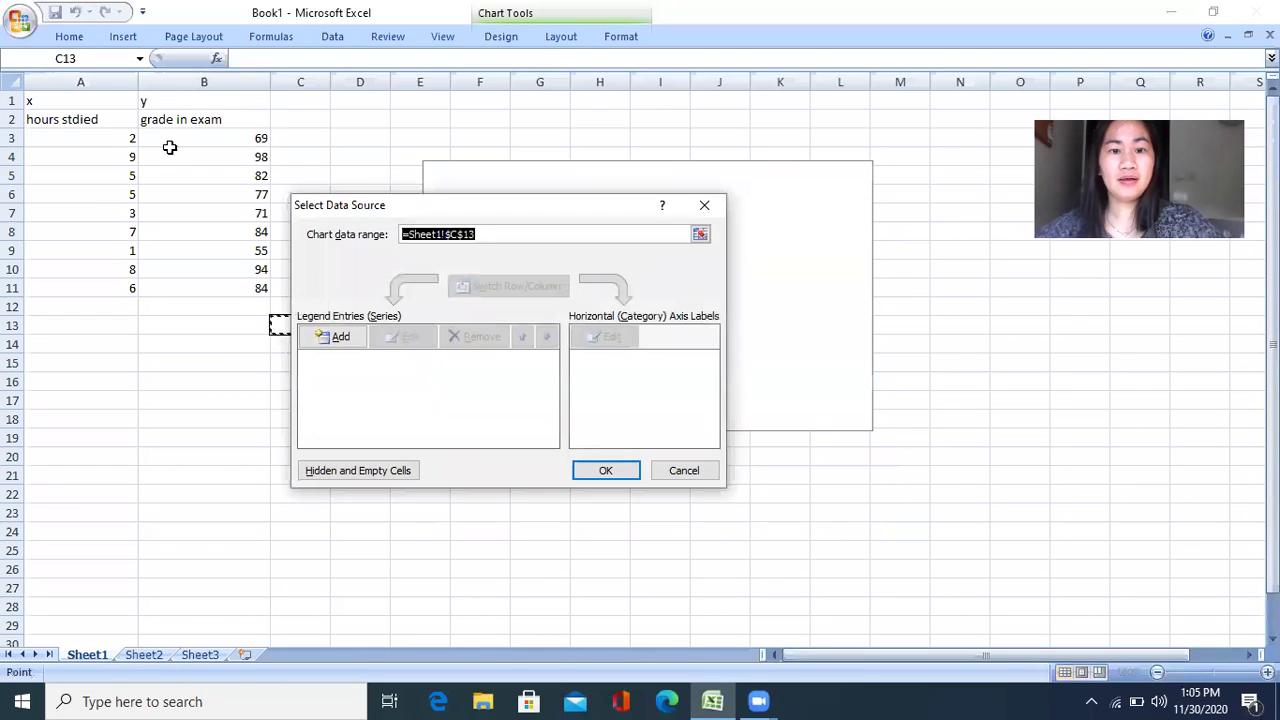
left_click(345, 340)
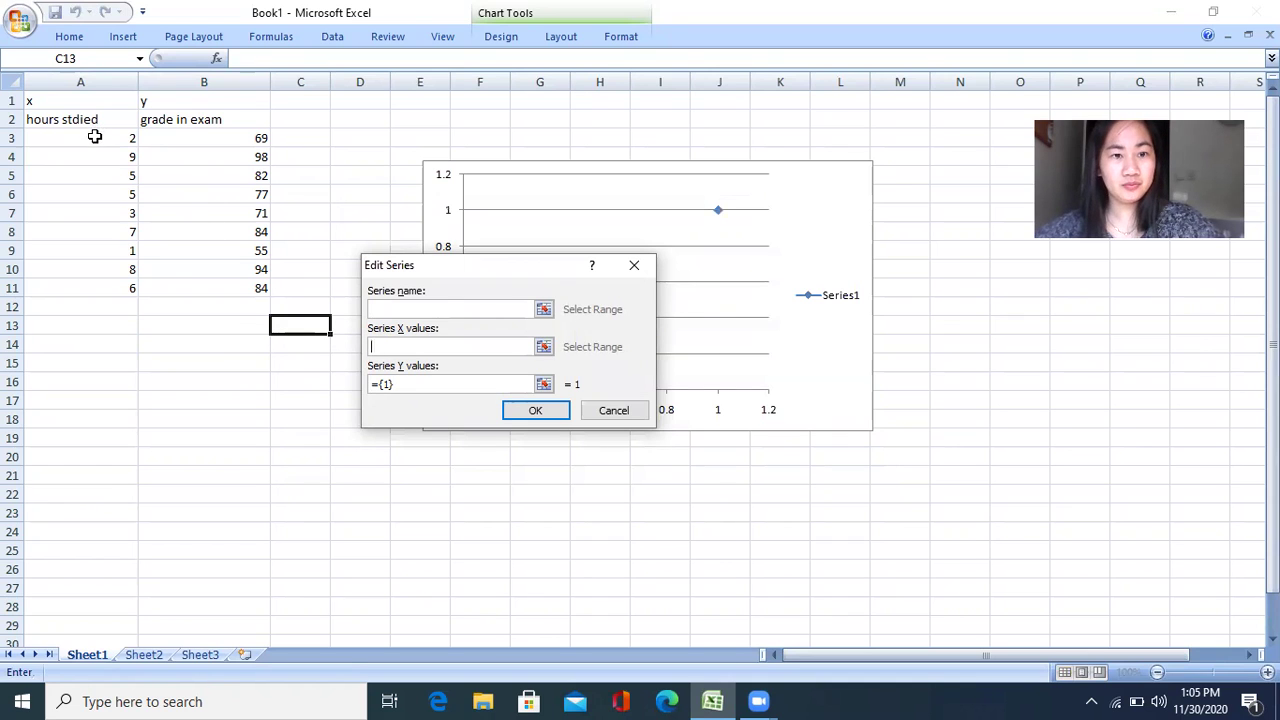
left_click_drag(94, 138, 62, 288)
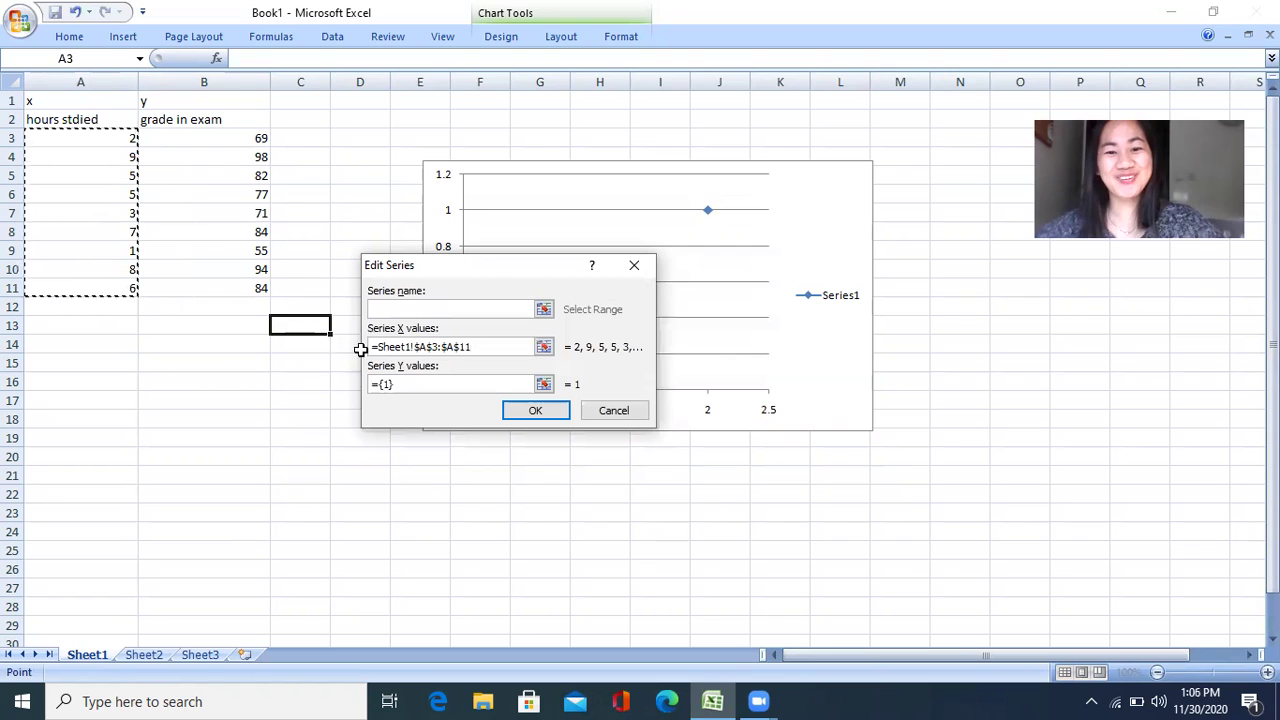
left_click(418, 385)
key("BackSpace")
key("BackSpace")
key("BackSpace")
key("BackSpace")
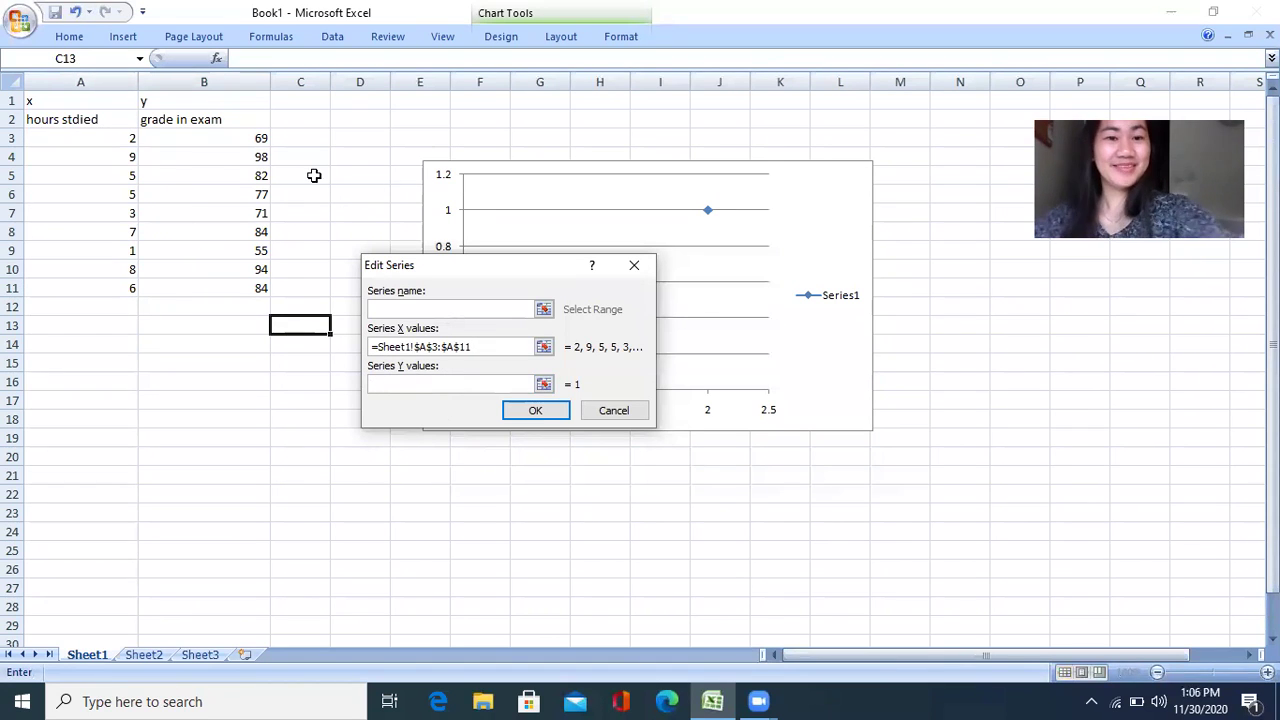
left_click_drag(229, 141, 217, 288)
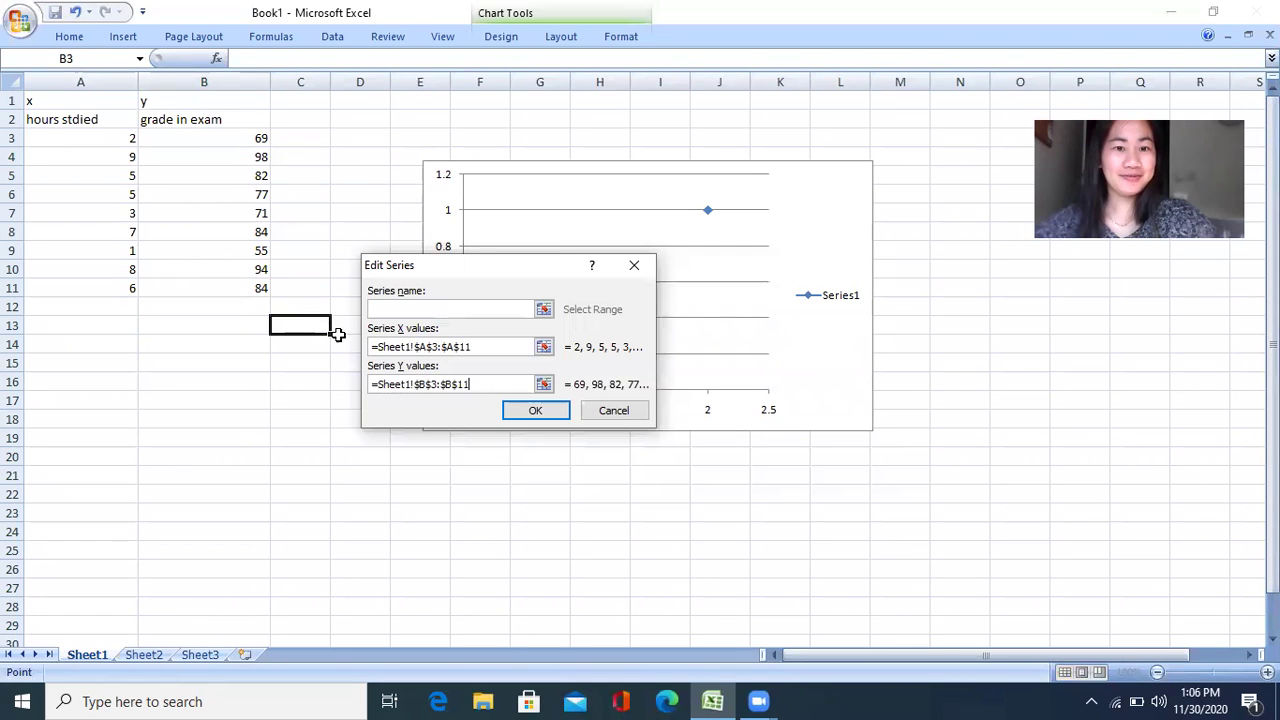
left_click(536, 412)
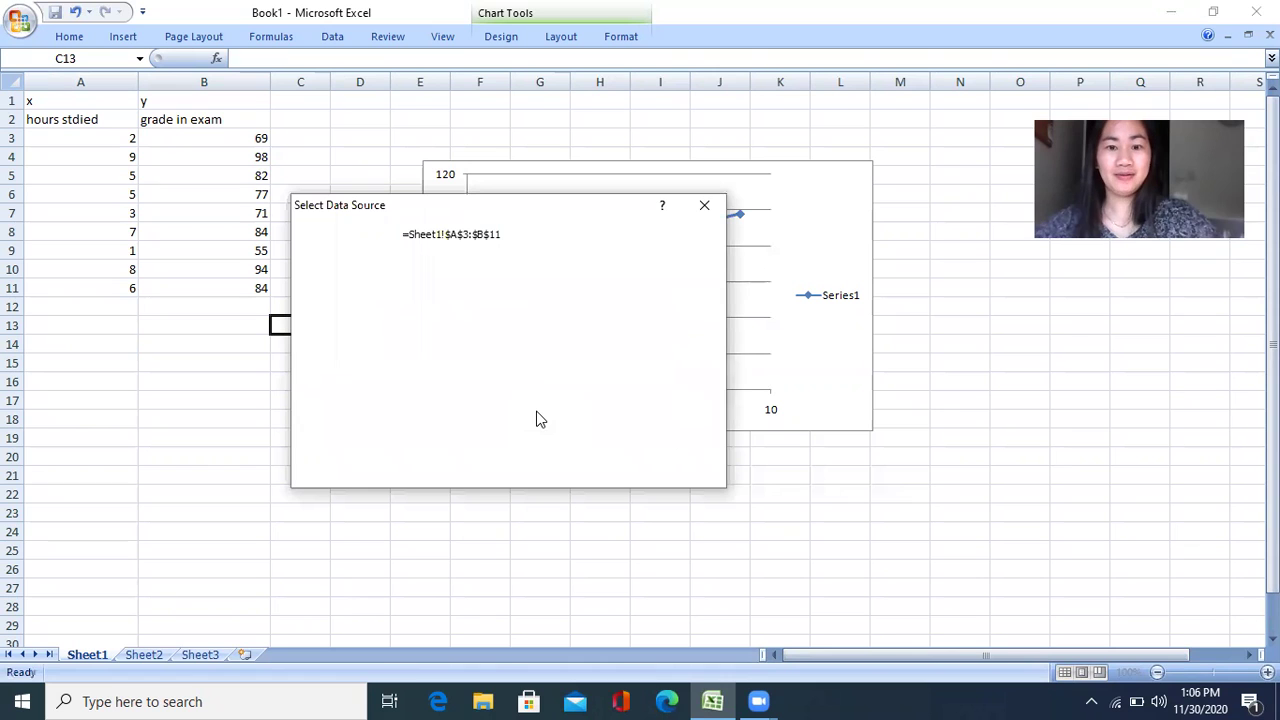
left_click(599, 469)
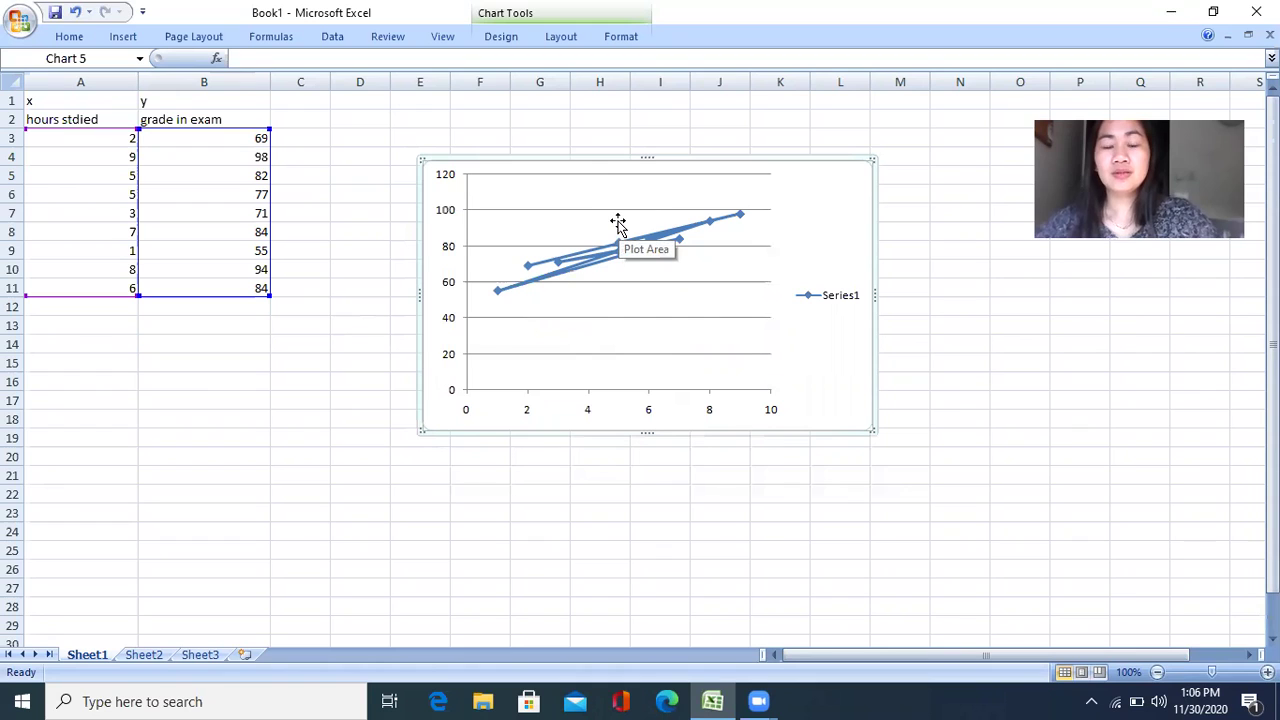
Add a linear trendline displaying its equation and R-squared value on the chart, and move that label below the plotted lines.
left_click(561, 38)
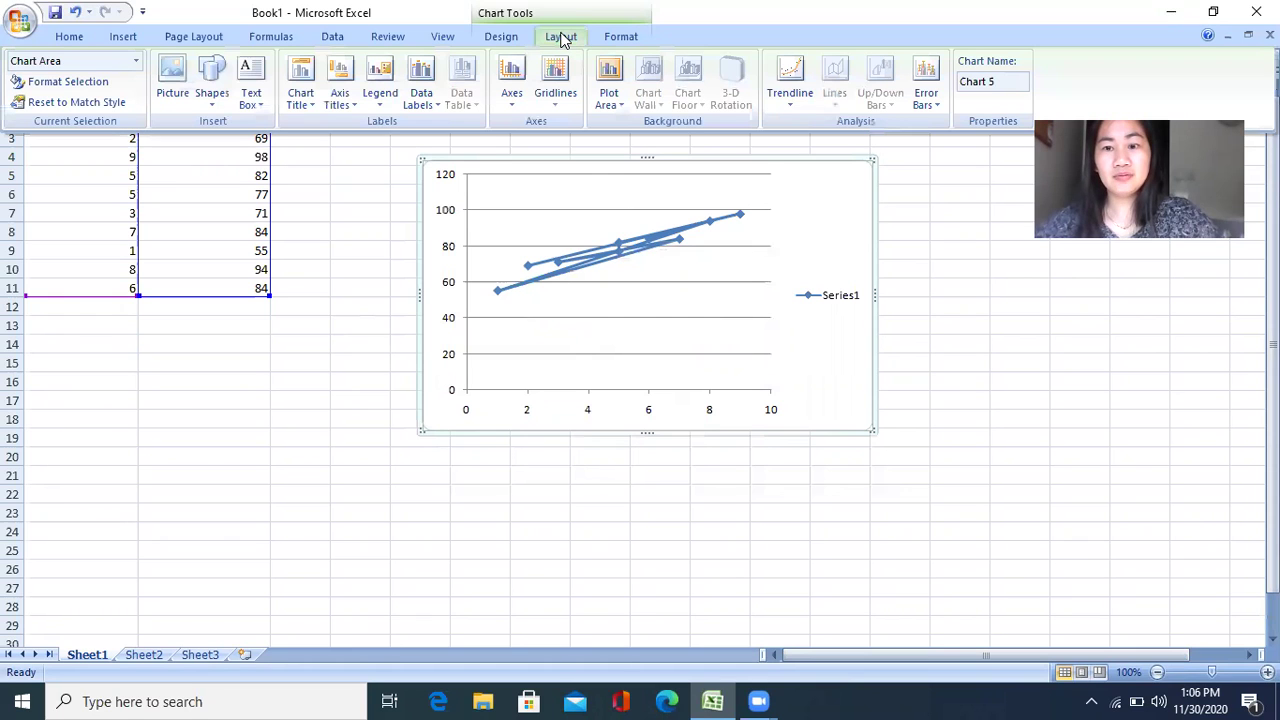
left_click(788, 80)
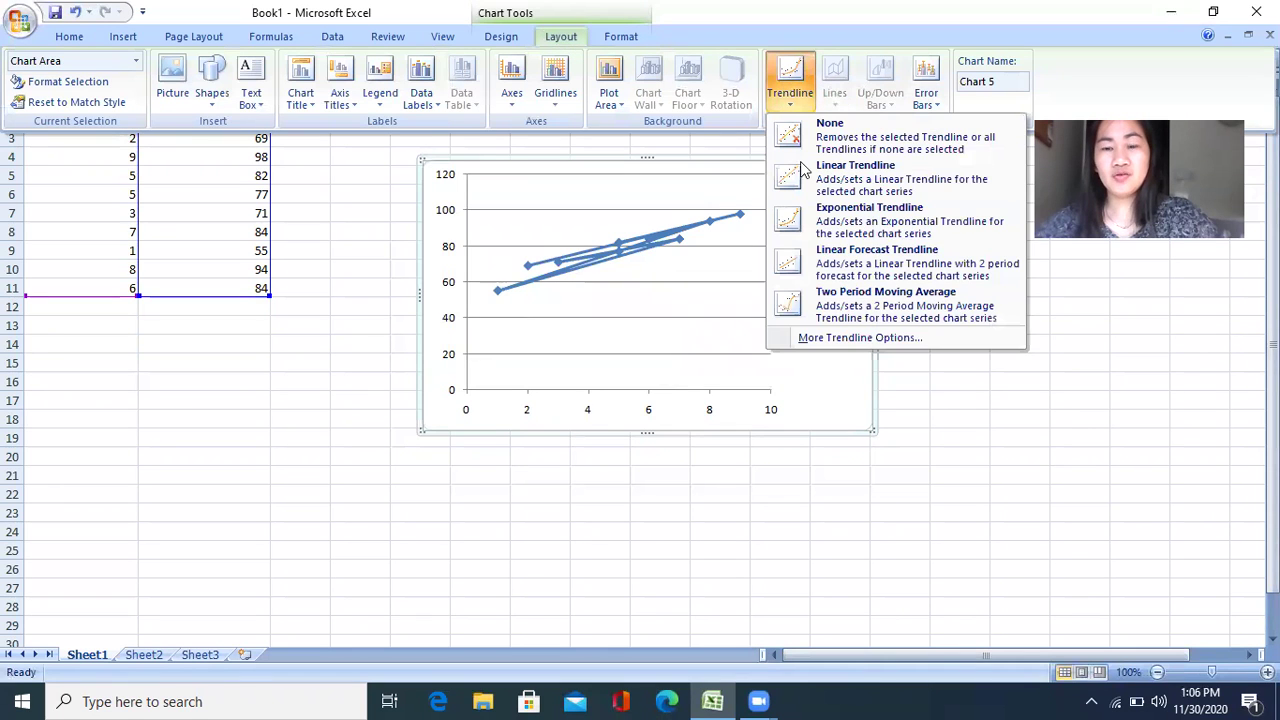
left_click(879, 339)
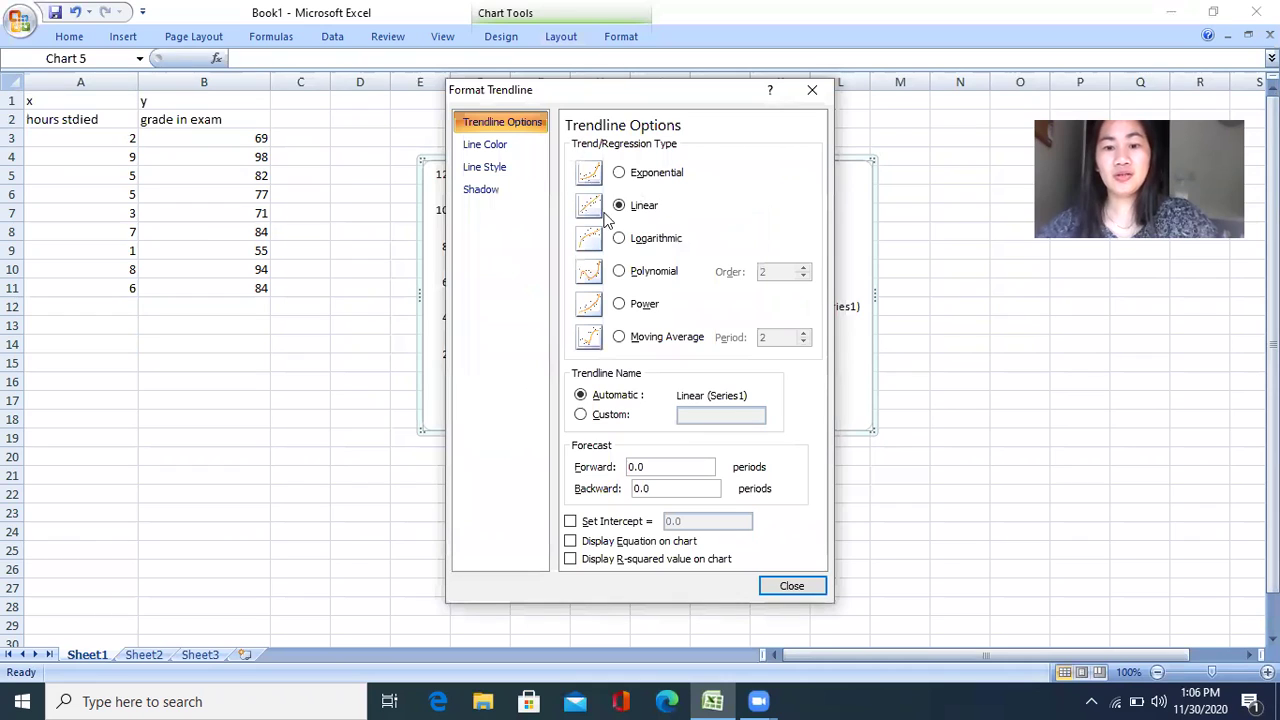
left_click(571, 542)
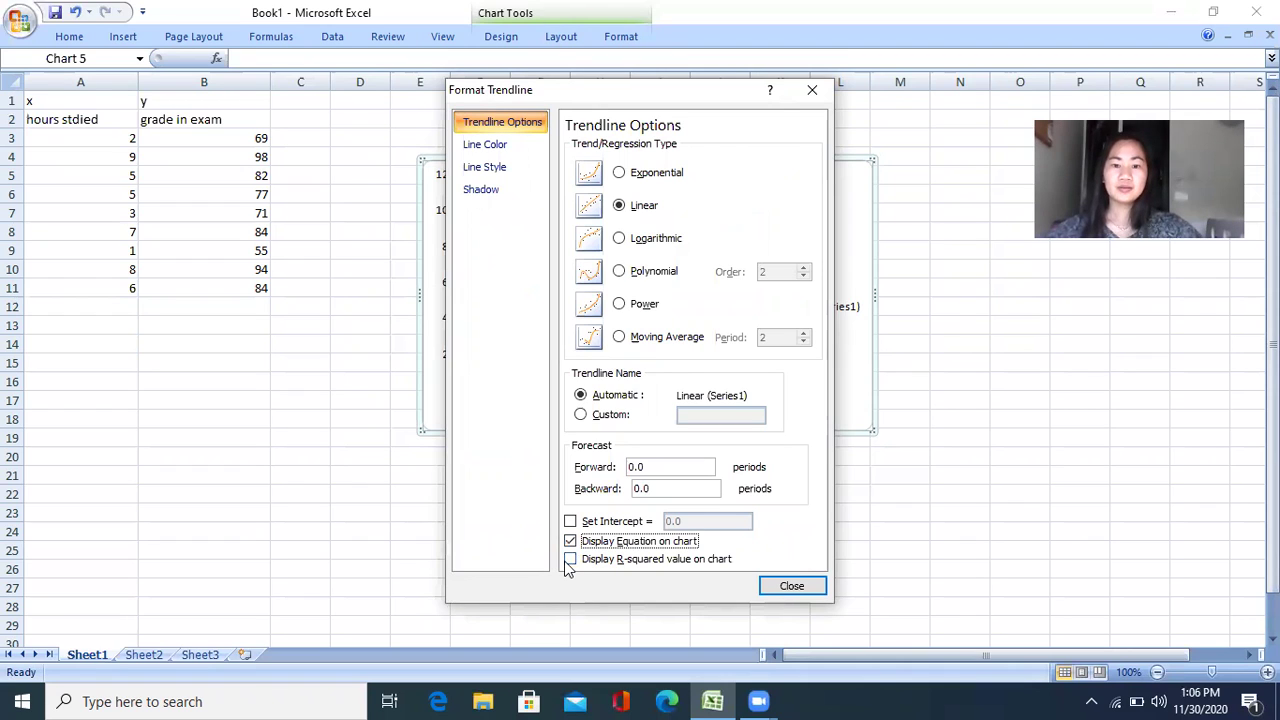
left_click(569, 561)
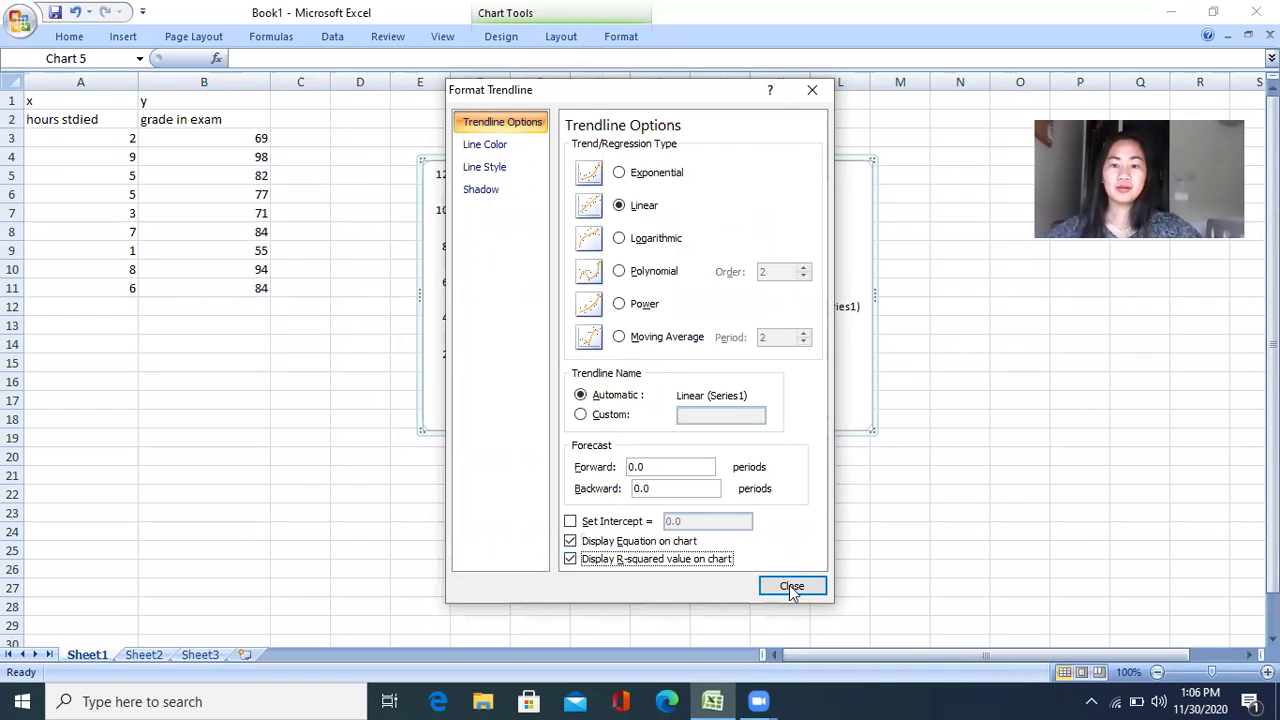
left_click(790, 586)
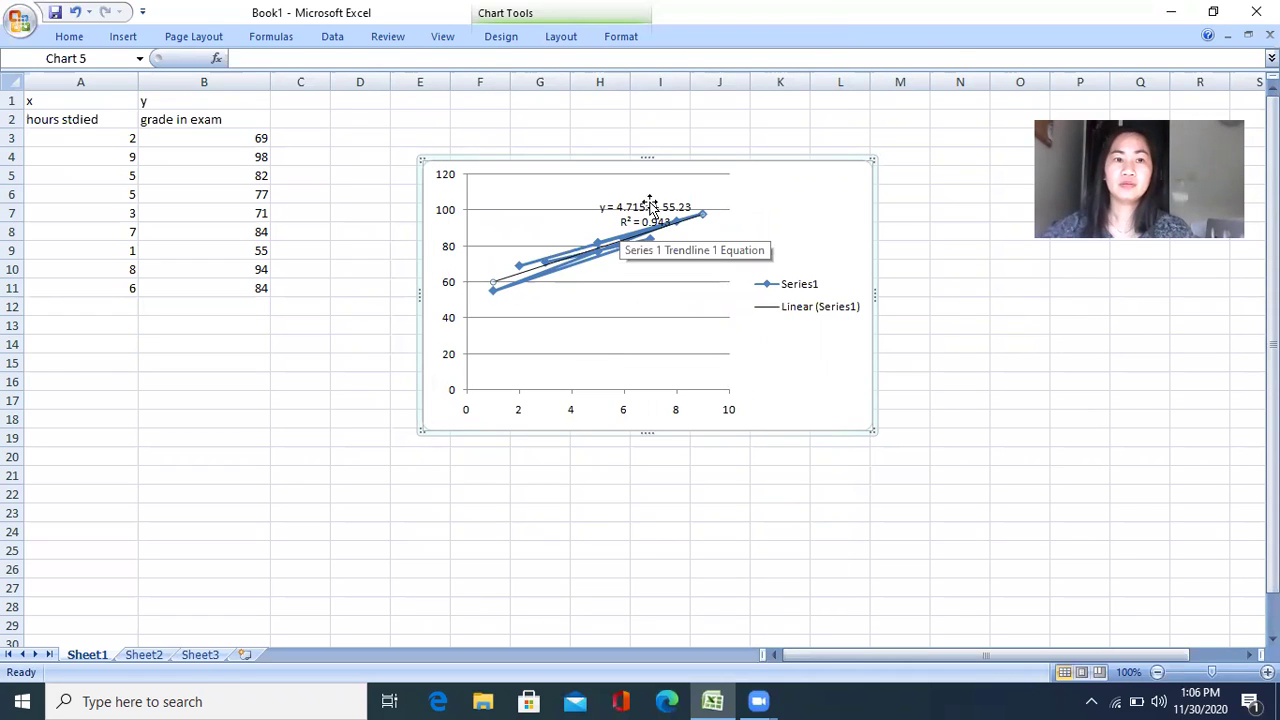
left_click(645, 205)
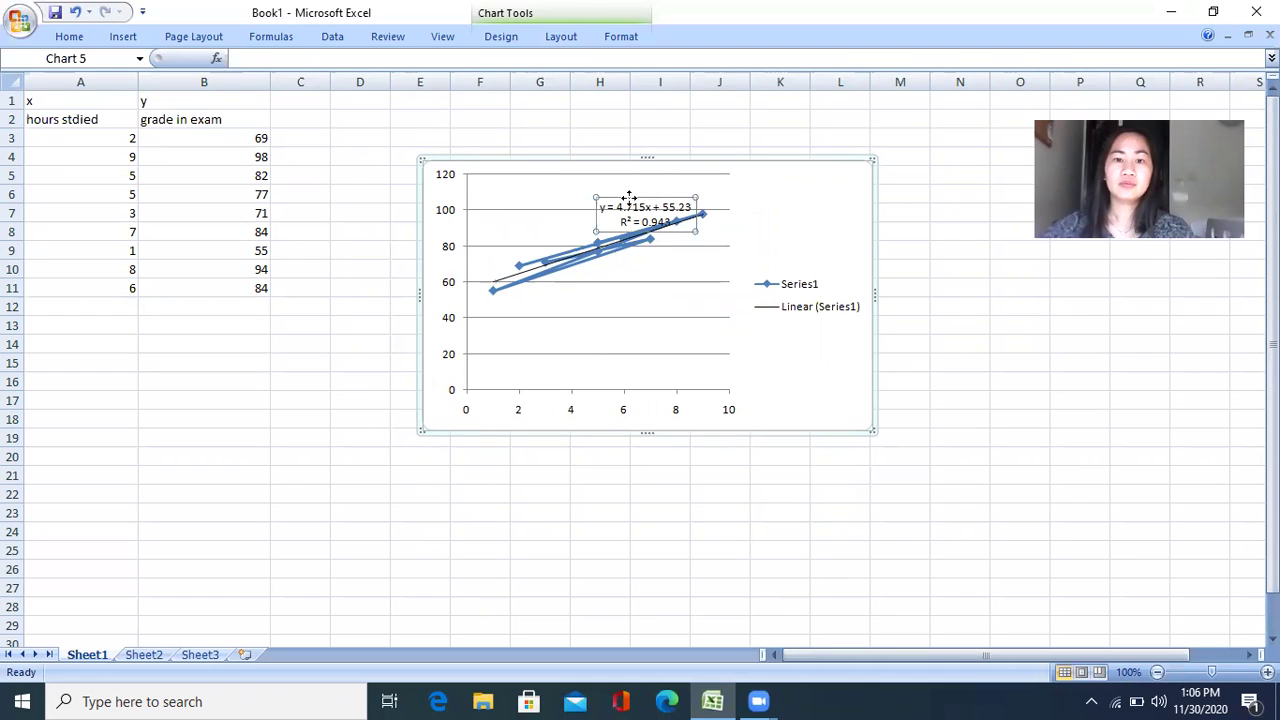
left_click_drag(627, 196, 648, 322)
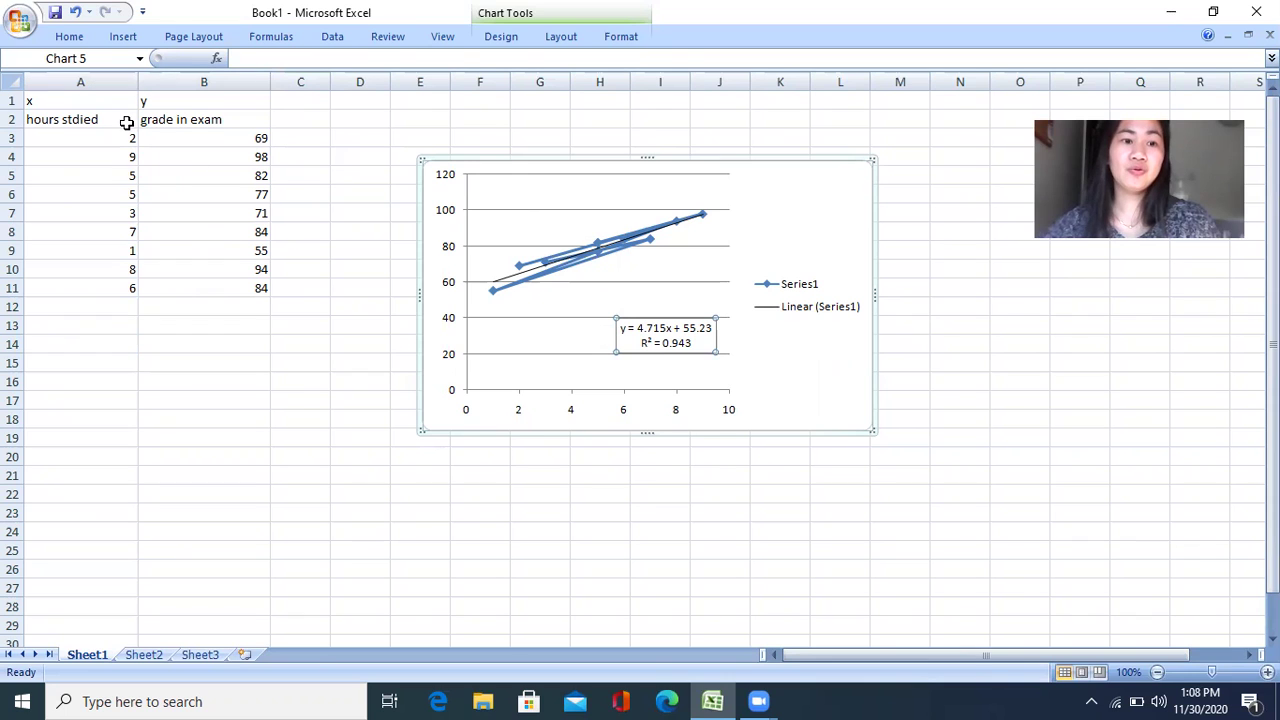
Run a Regression analysis with Y range B3:B11 and X range A3:A11 to a new worksheet, and widen output columns A and B.
left_click(330, 38)
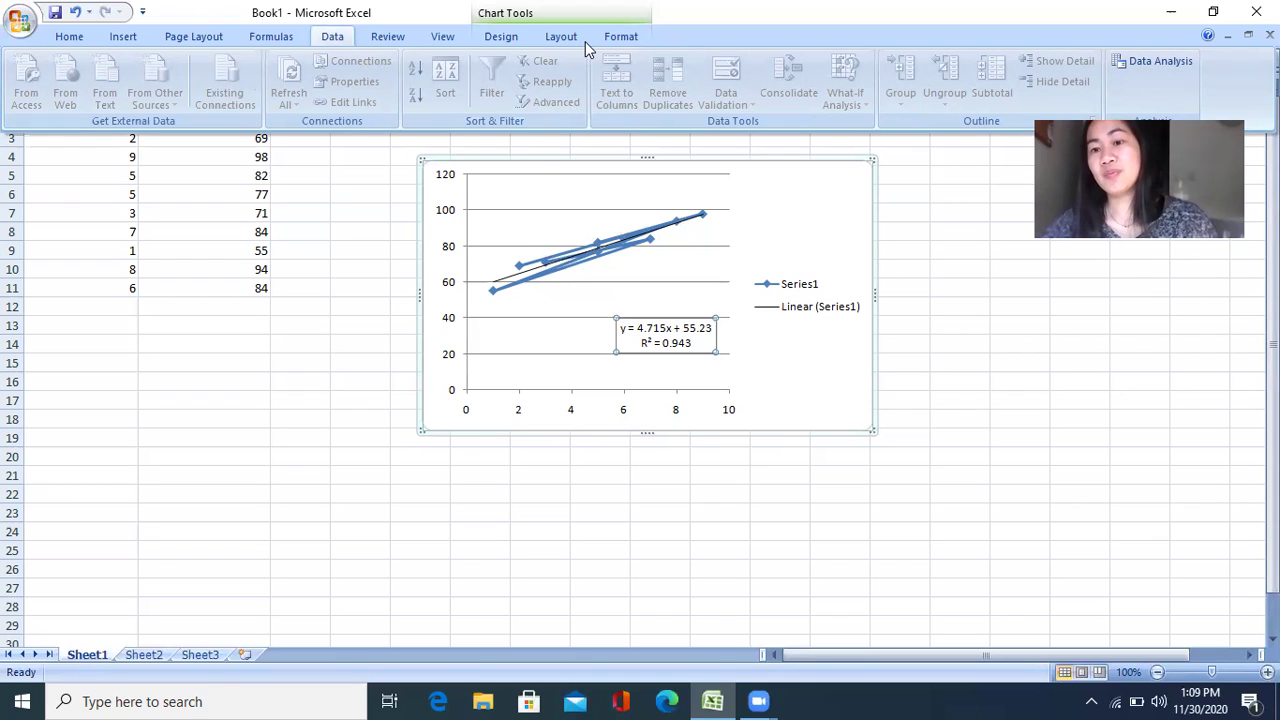
left_click(1160, 61)
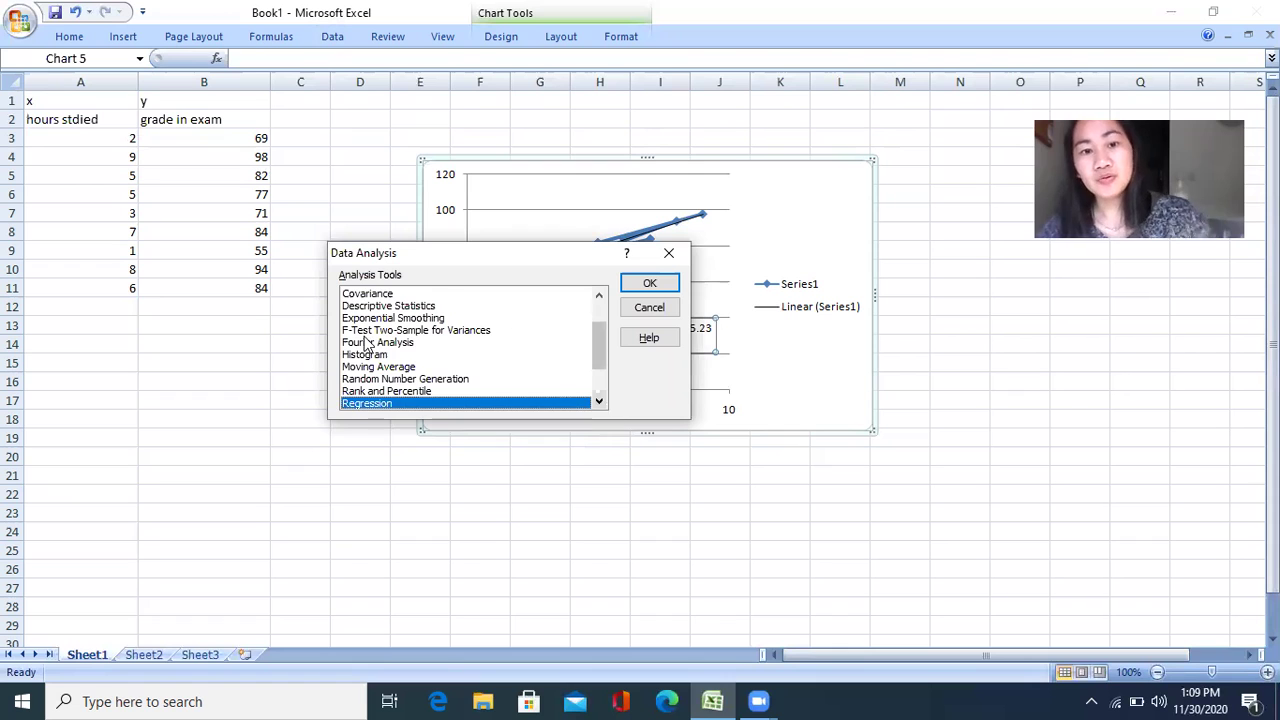
scroll(366, 343, "down", 1)
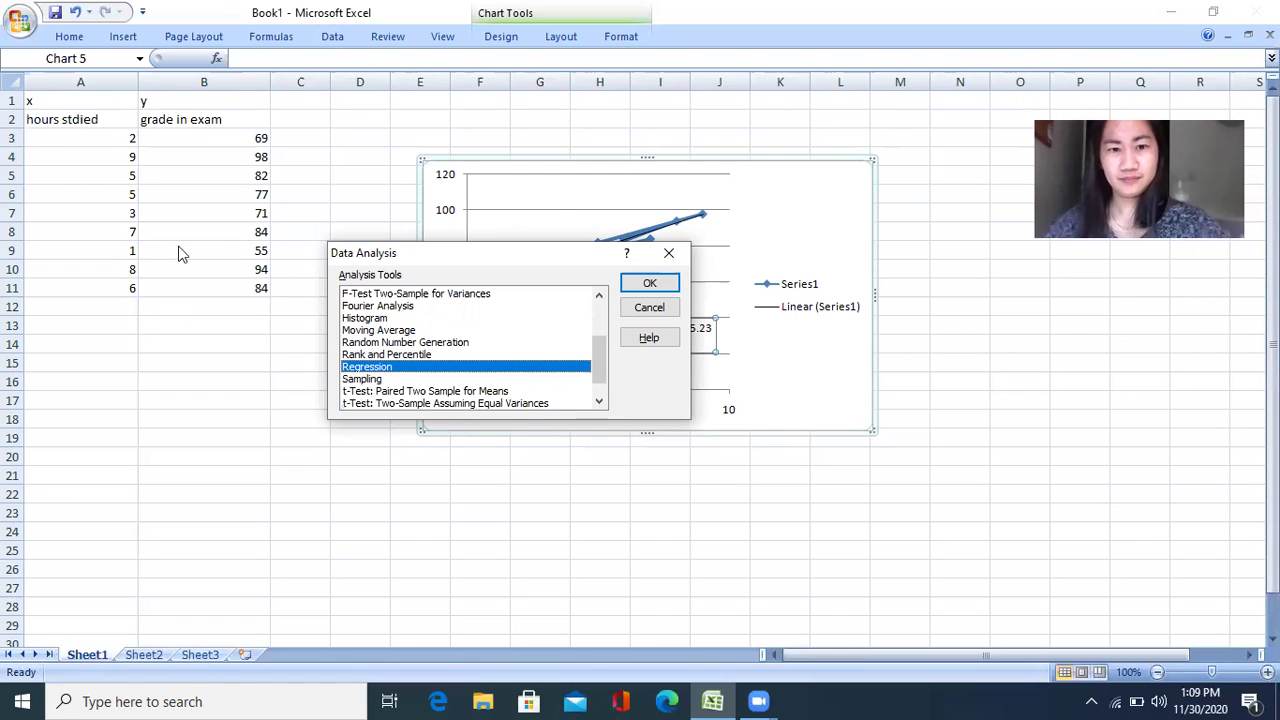
scroll(180, 253, "down", 1)
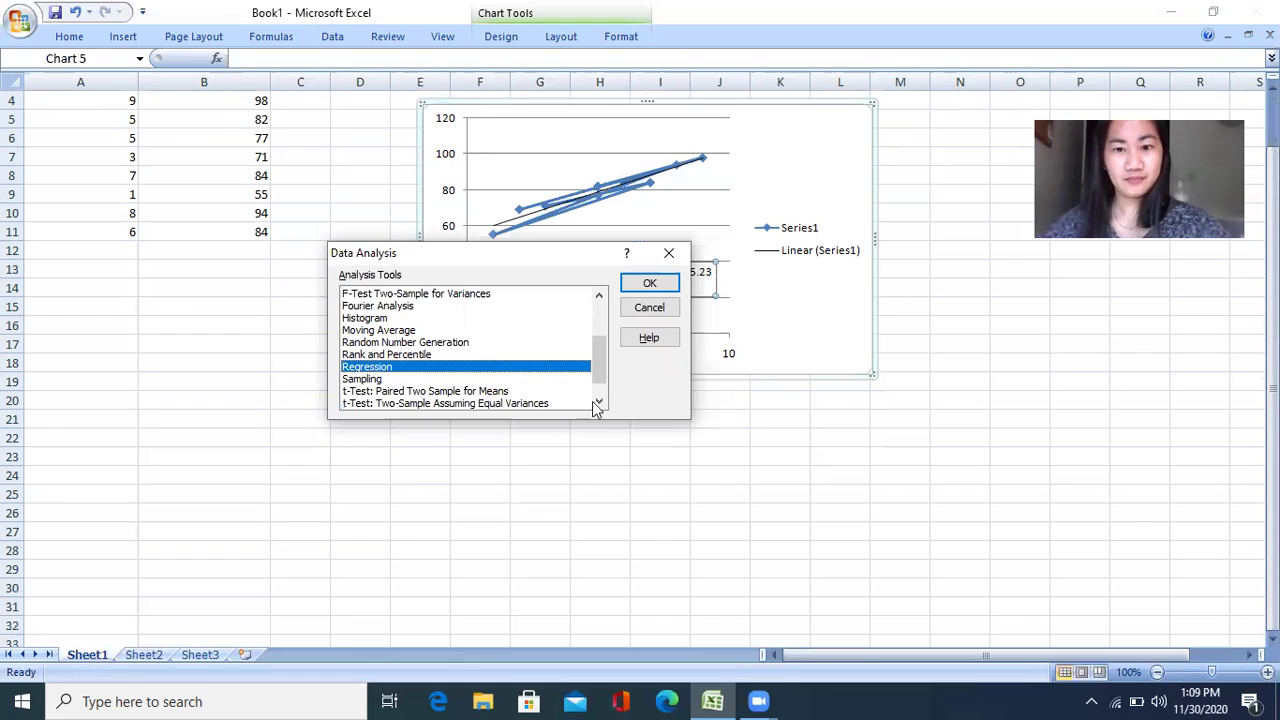
scroll(604, 402, "down", 1)
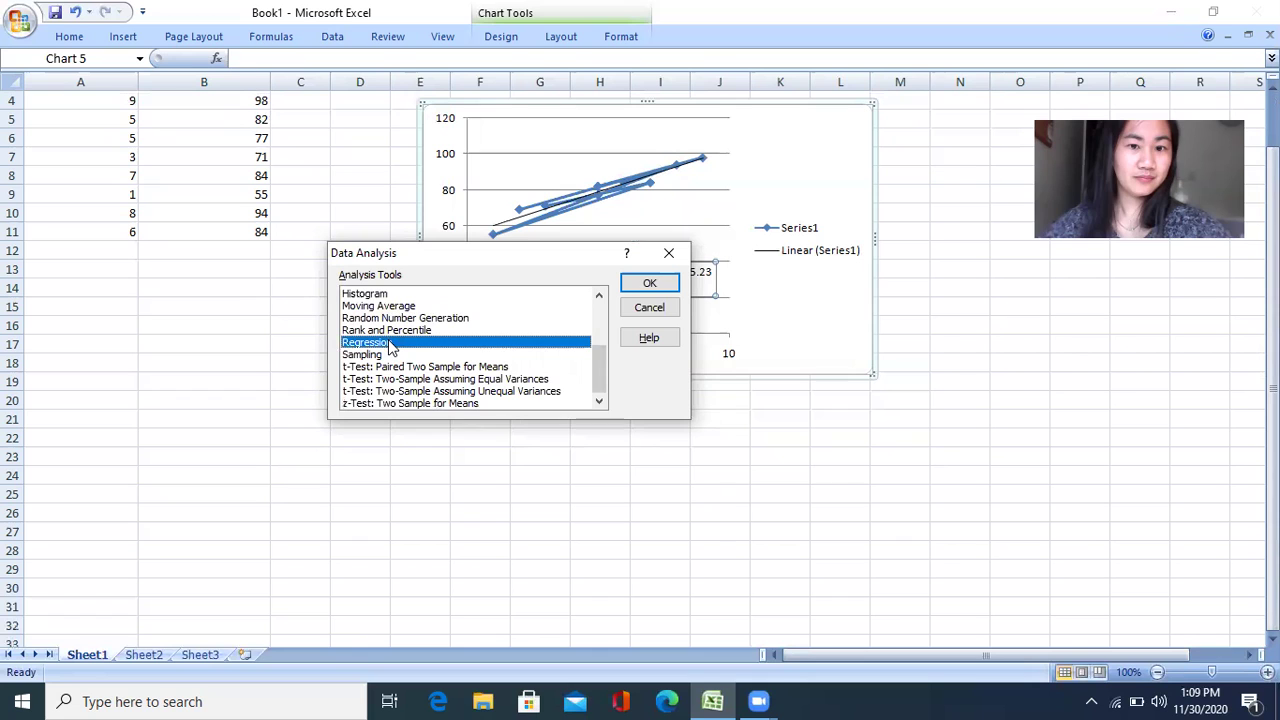
left_click(651, 283)
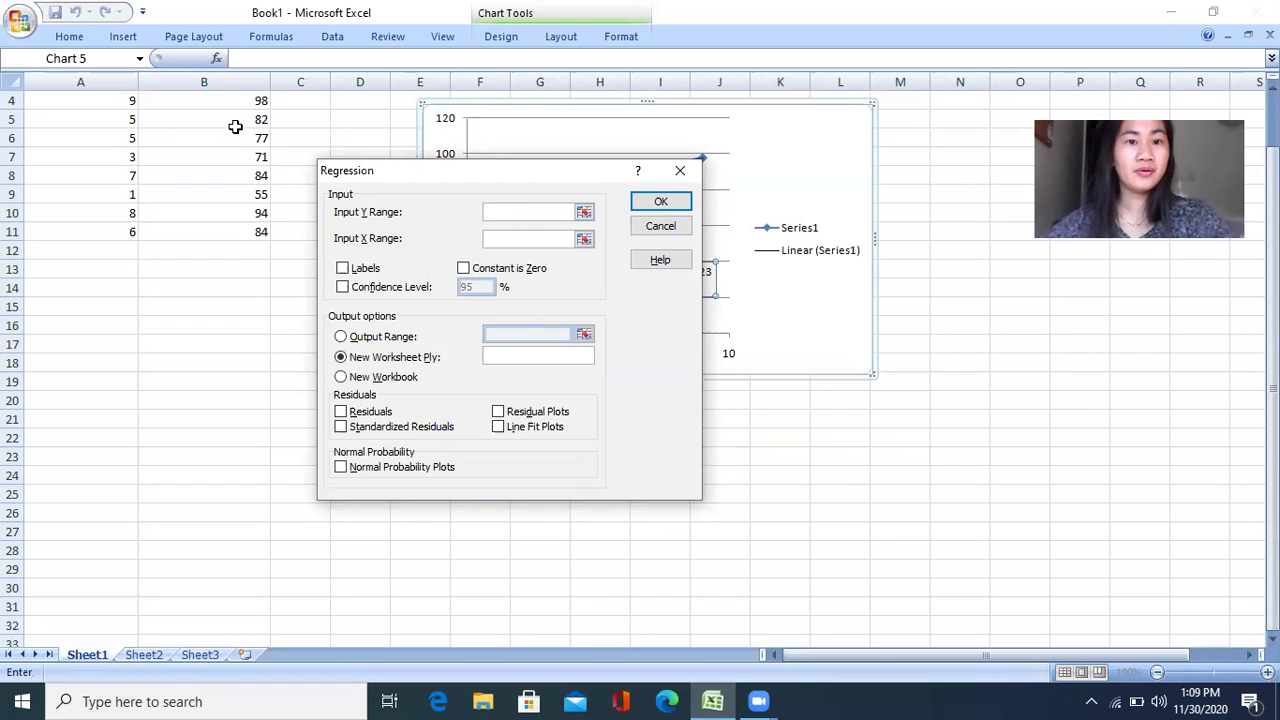
scroll(235, 126, "up", 1)
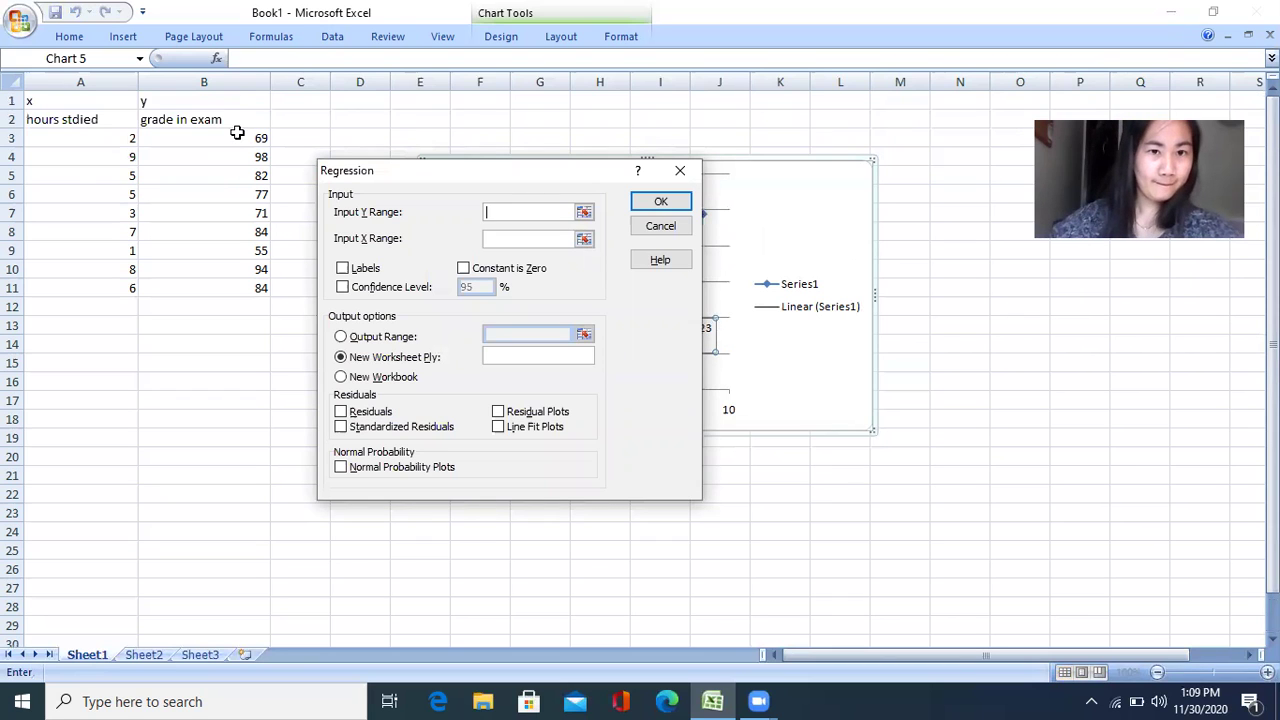
left_click_drag(237, 133, 226, 291)
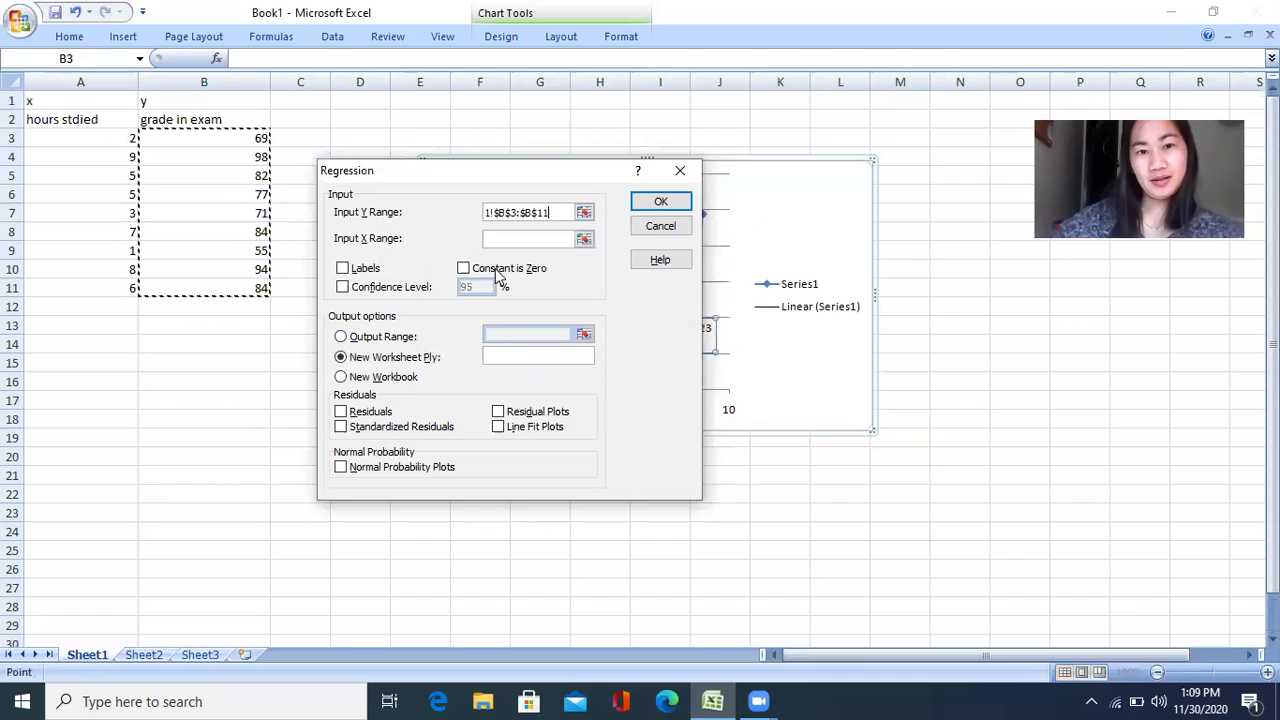
left_click(533, 239)
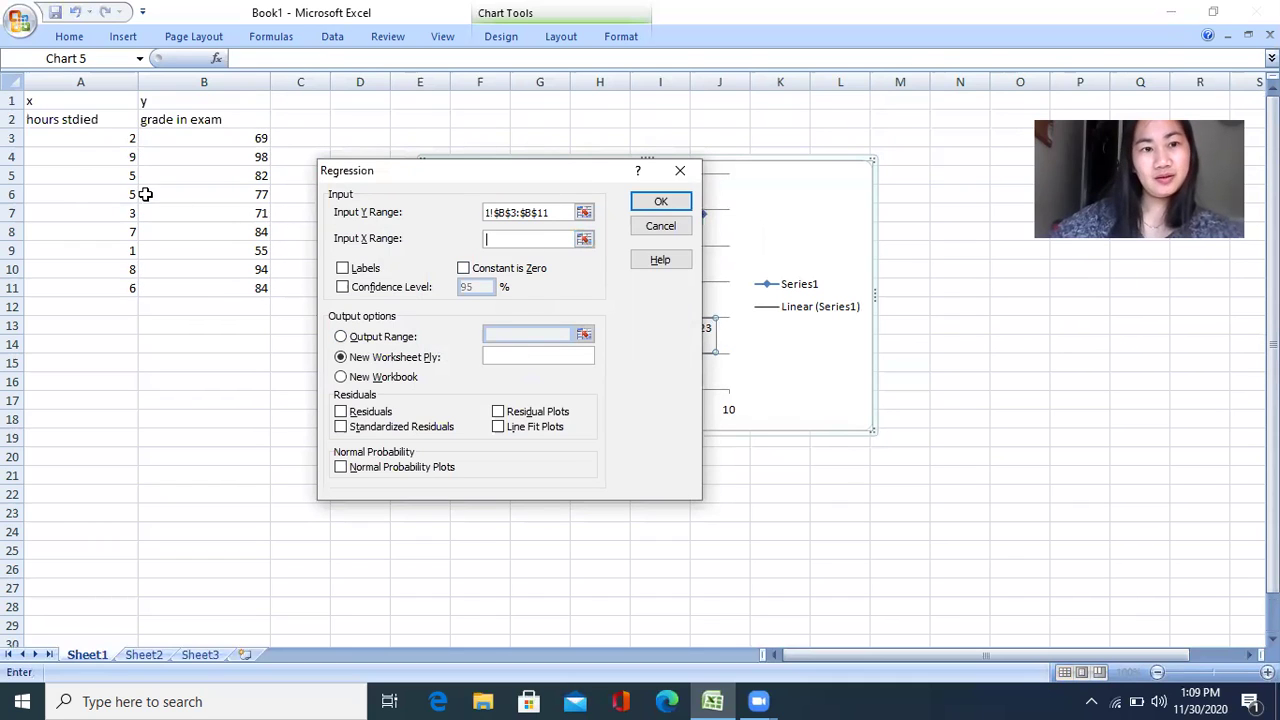
left_click_drag(61, 143, 117, 288)
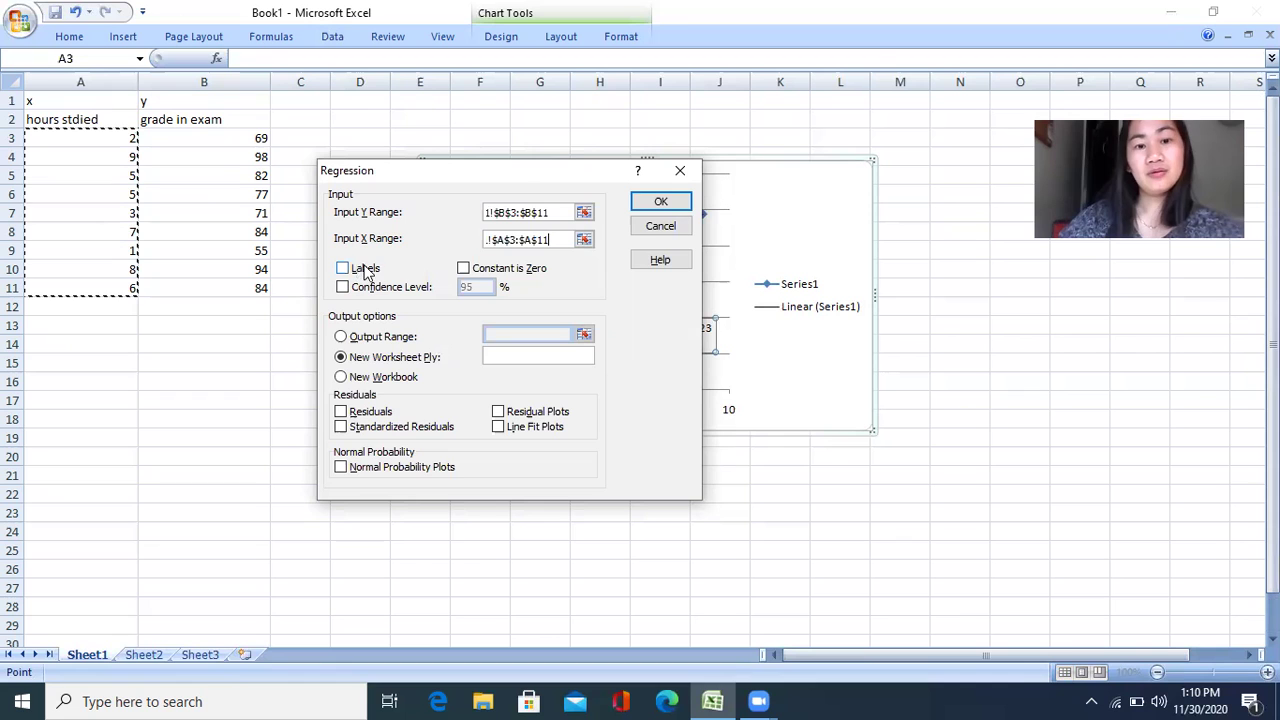
left_click(667, 202)
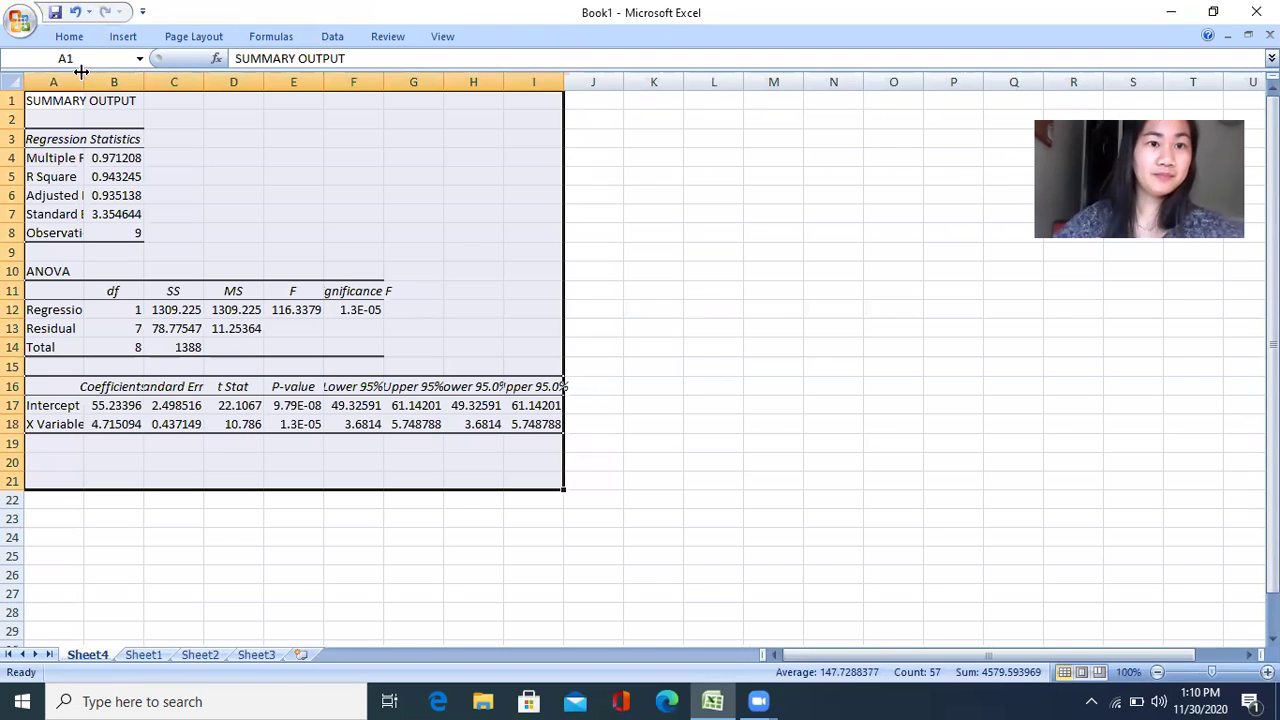
left_click_drag(85, 80, 255, 80)
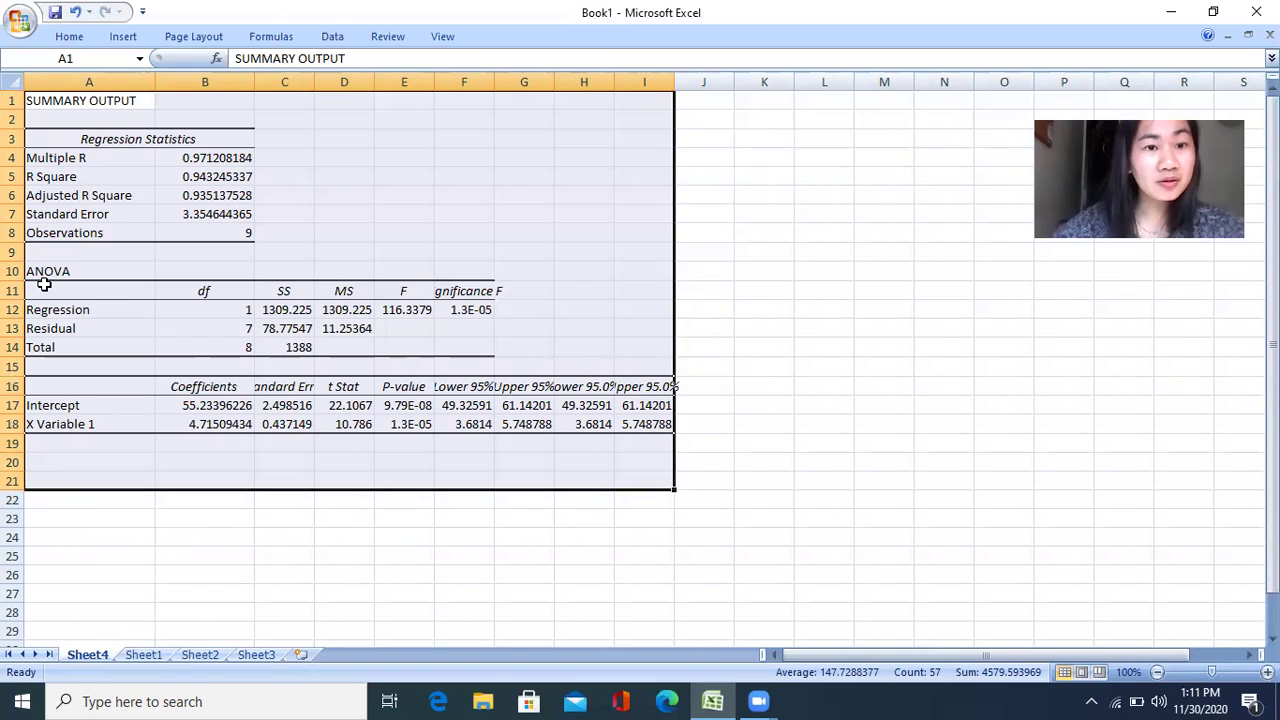
Examine the Multiple R, R Square, Adjusted R Square and Observations values in the regression statistics.
left_click(215, 158)
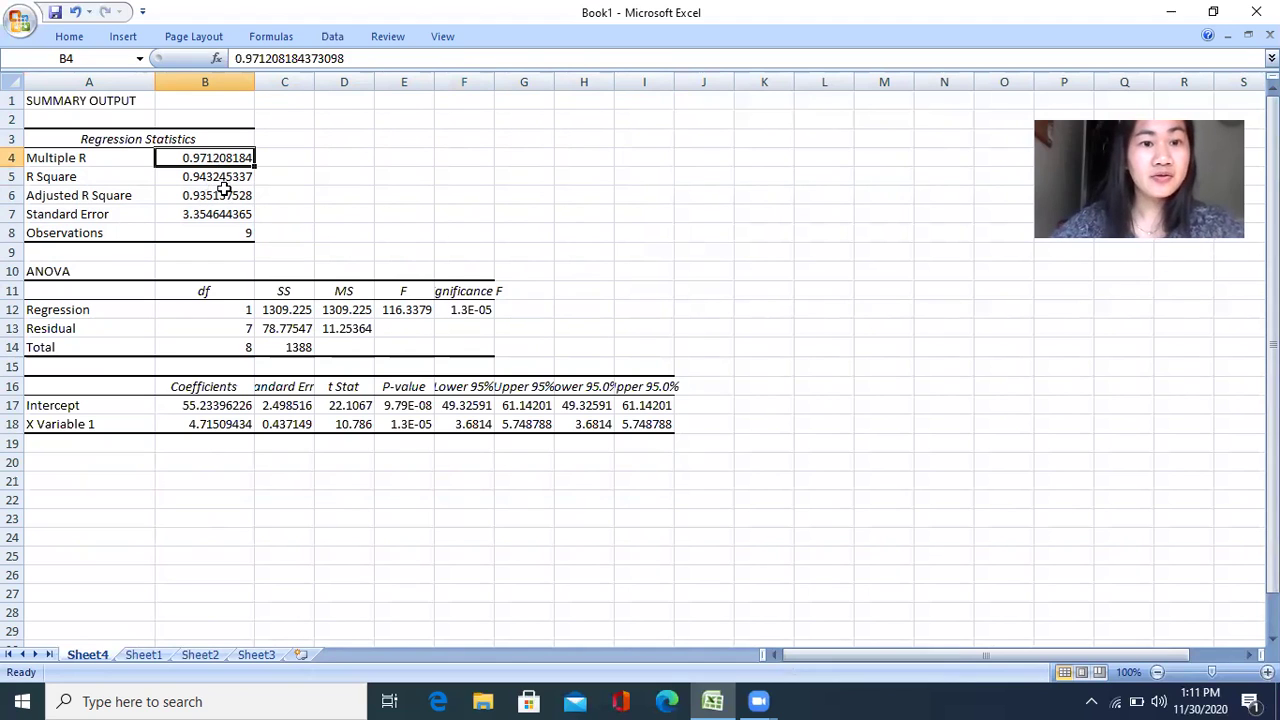
left_click(228, 176)
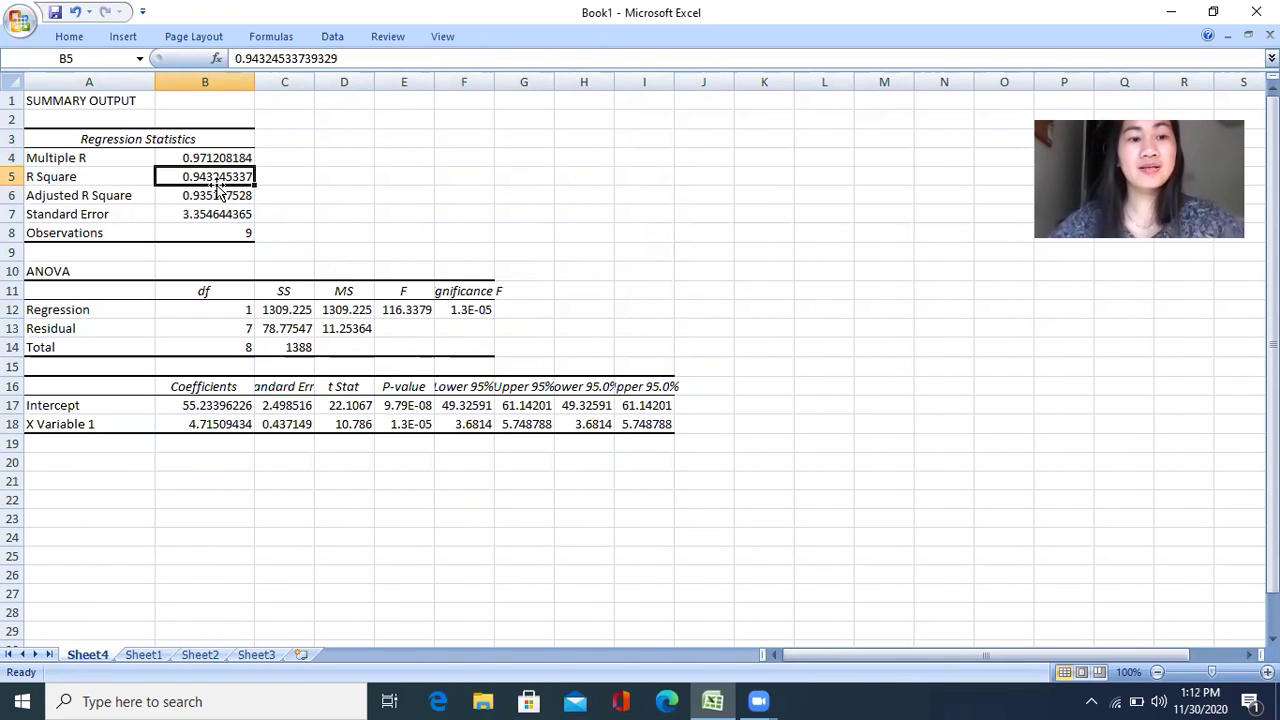
left_click(214, 196)
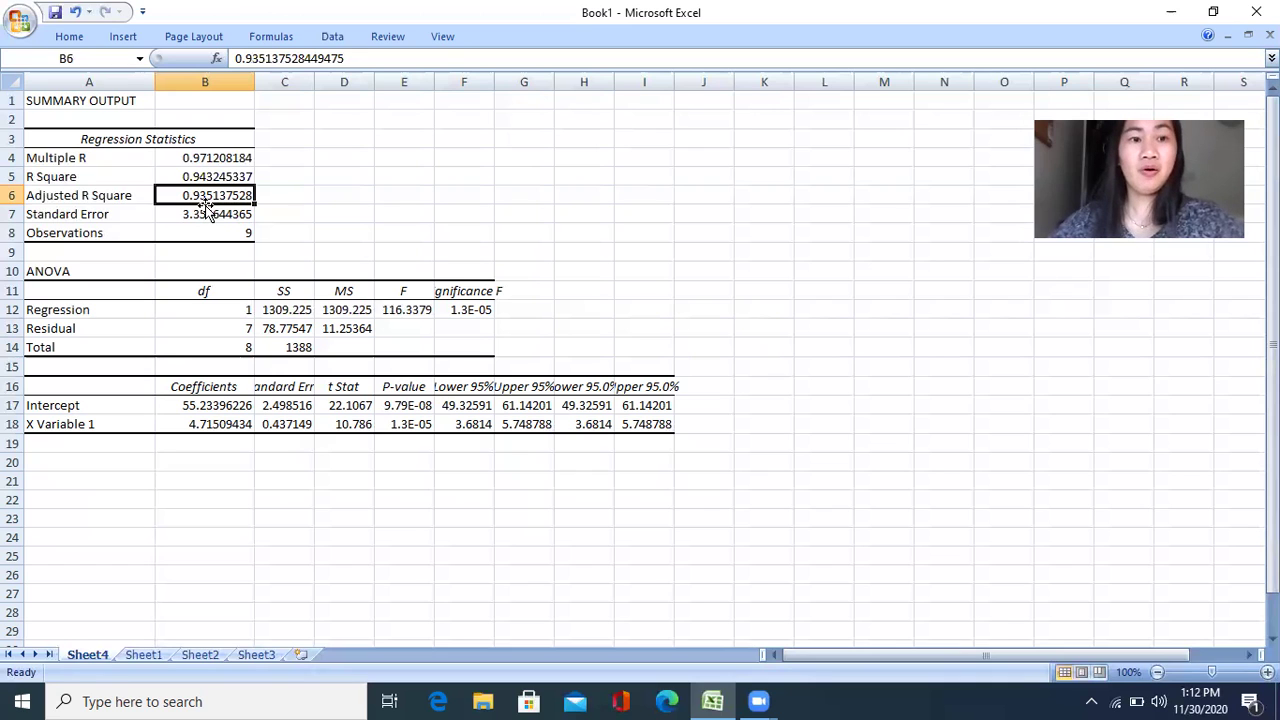
left_click(203, 233)
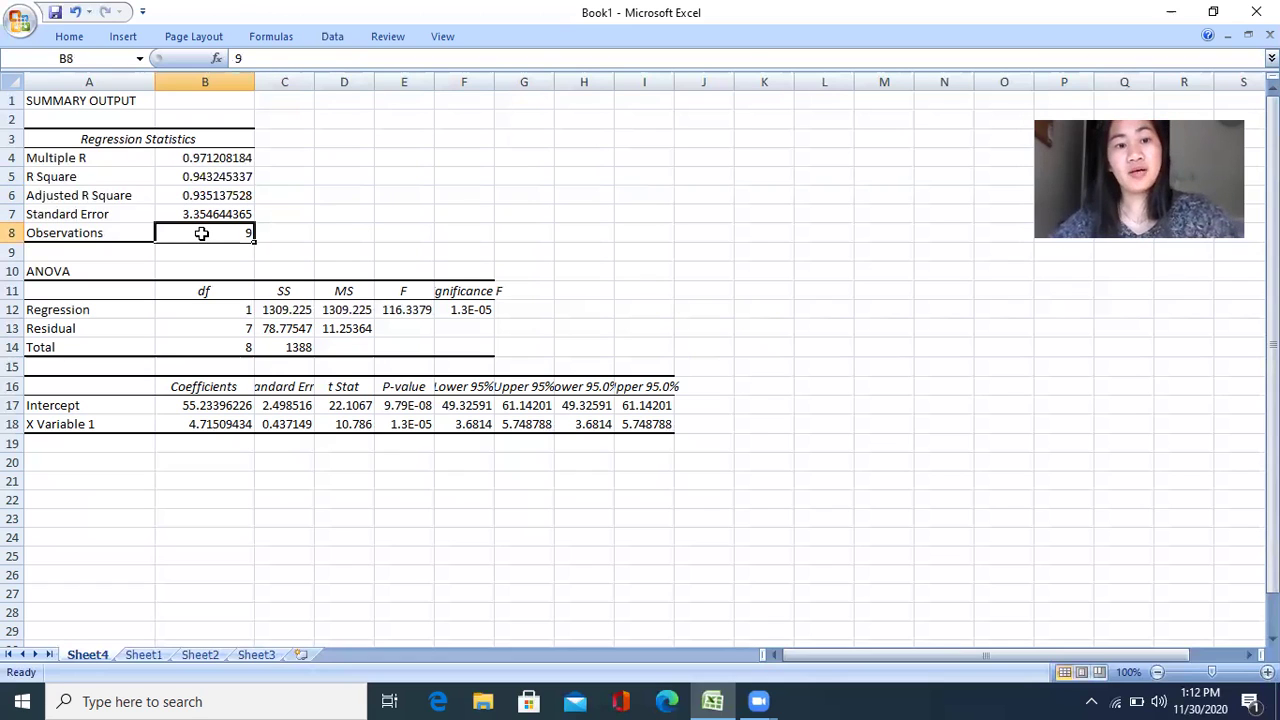
left_click(349, 232)
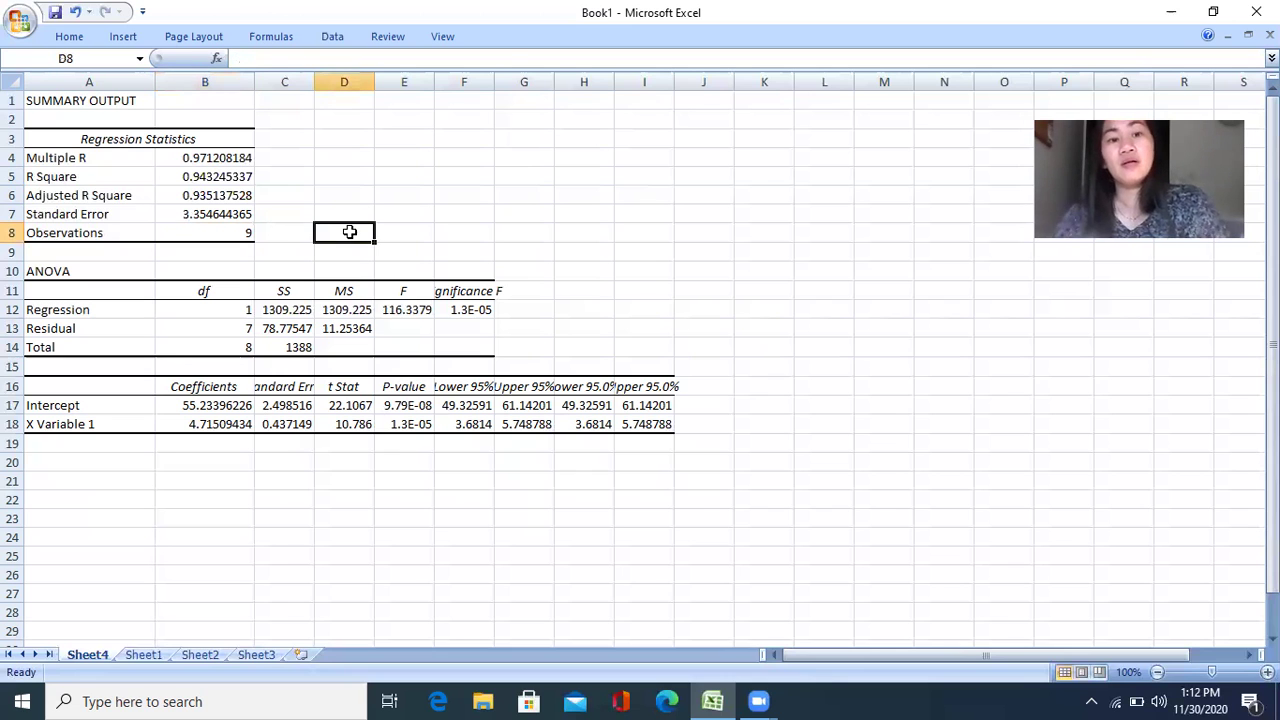